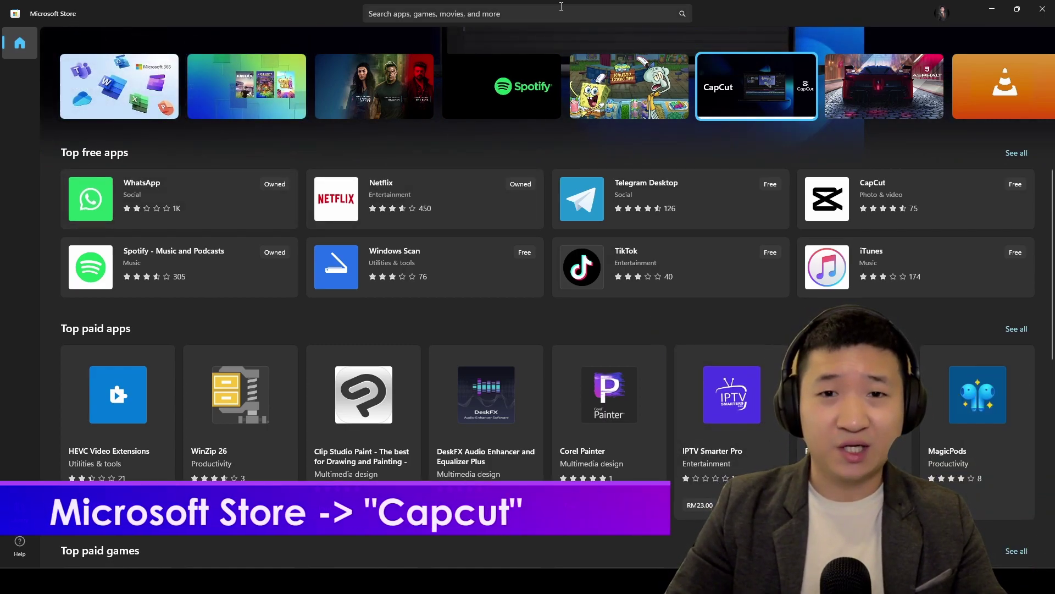
# Search the Microsoft Store for capcut, install the free CapCut app, and view its product page.
pyautogui.click(561, 7)
pyautogui.write('capcu')
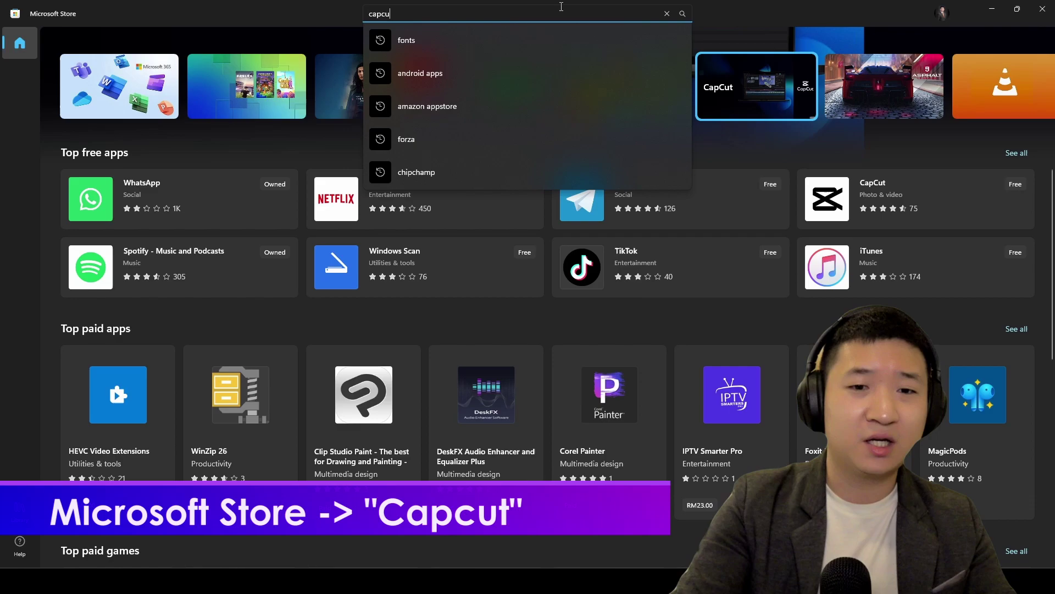
pyautogui.write('t')
pyautogui.press('Return')
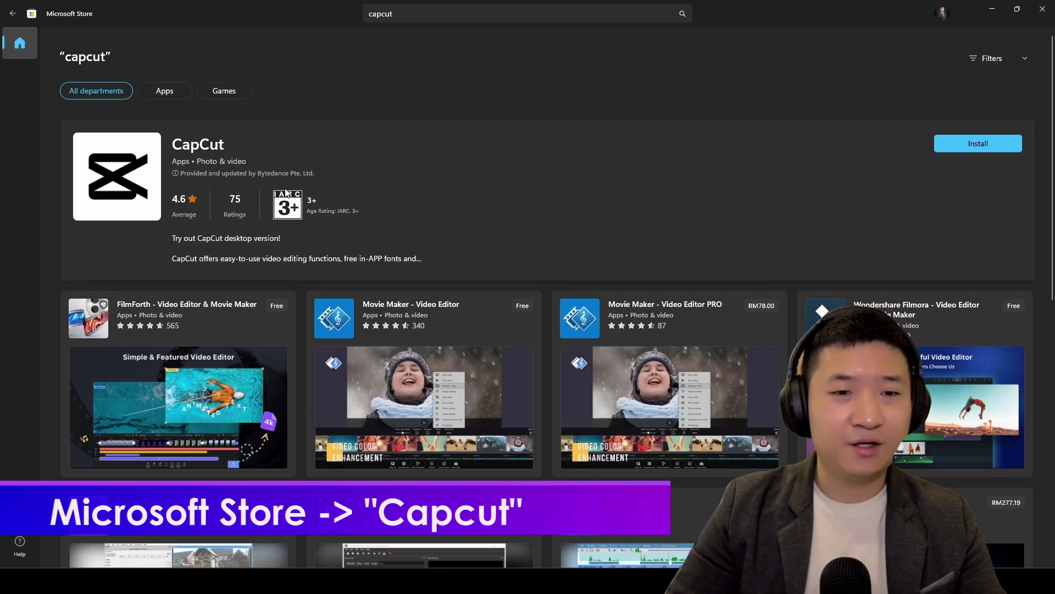
pyautogui.click(990, 145)
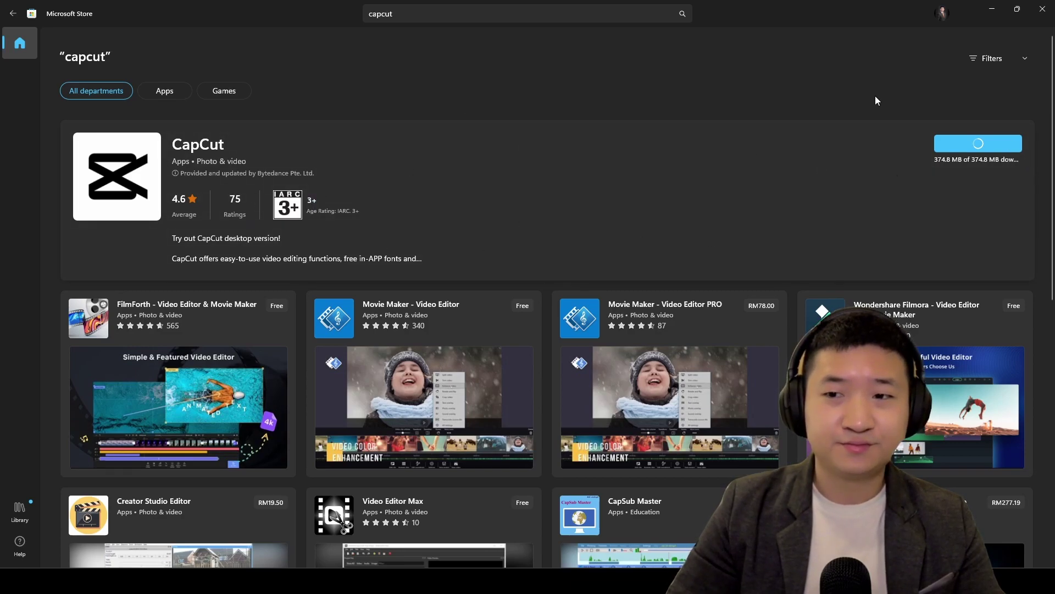
pyautogui.click(737, 168)
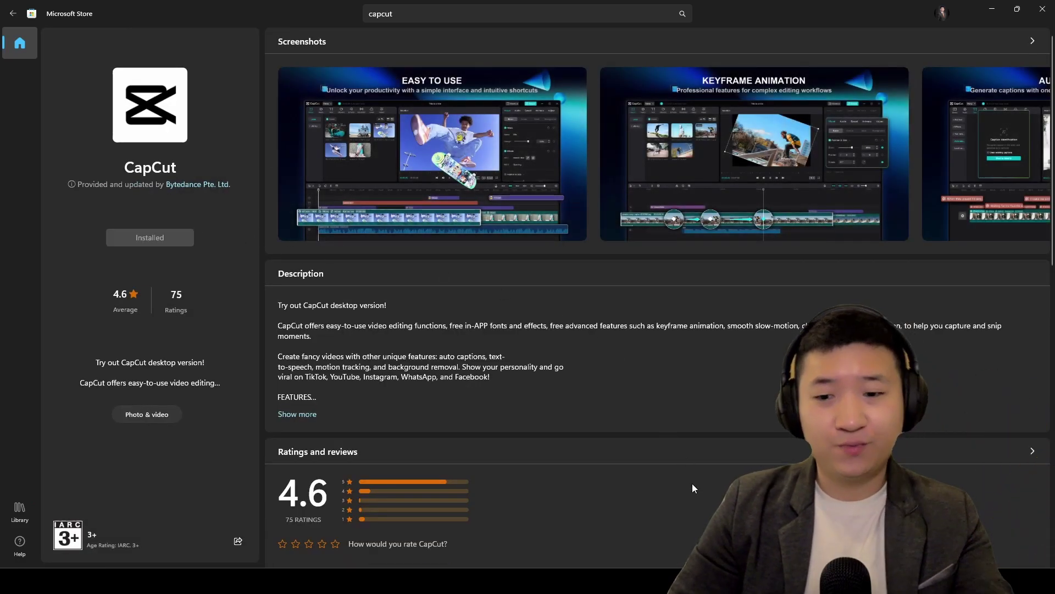
# Launch CapCut from Windows Search and confirm its Environment testing compatibility check.
pyautogui.press('super')
pyautogui.write('capc')
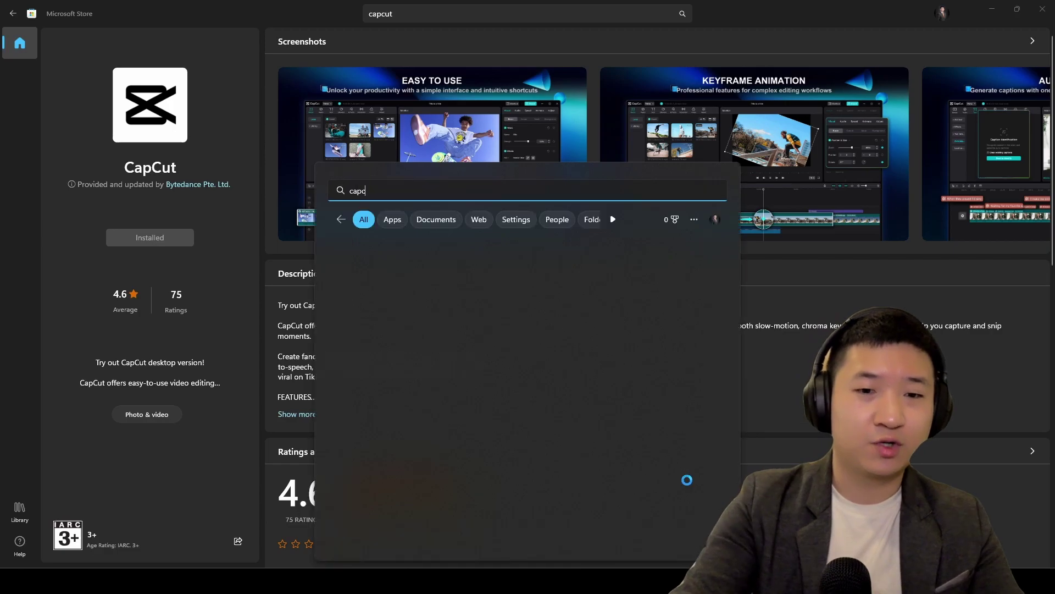
pyautogui.write('ut')
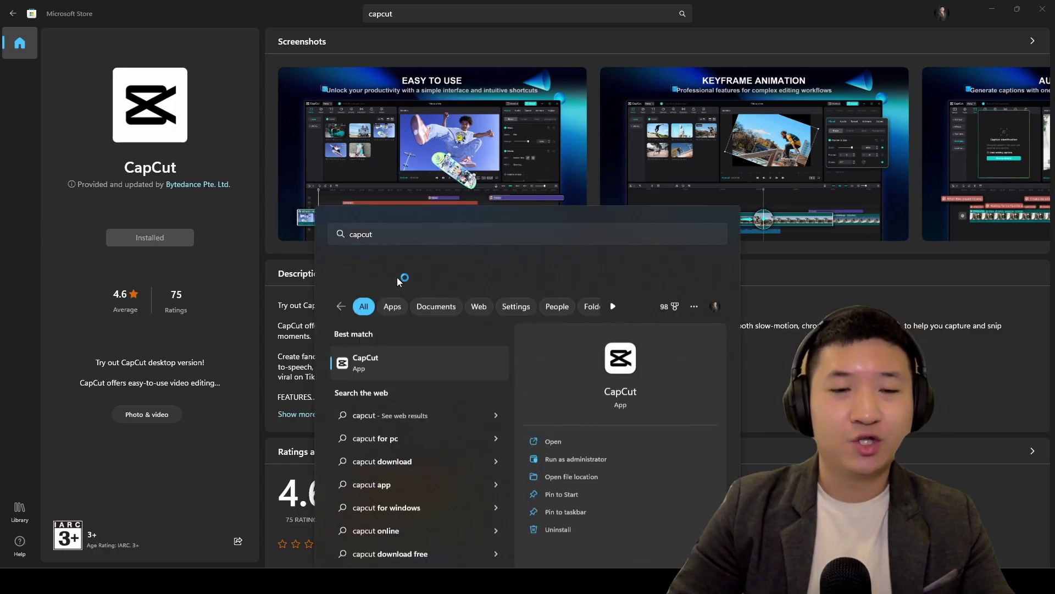
pyautogui.press('Return')
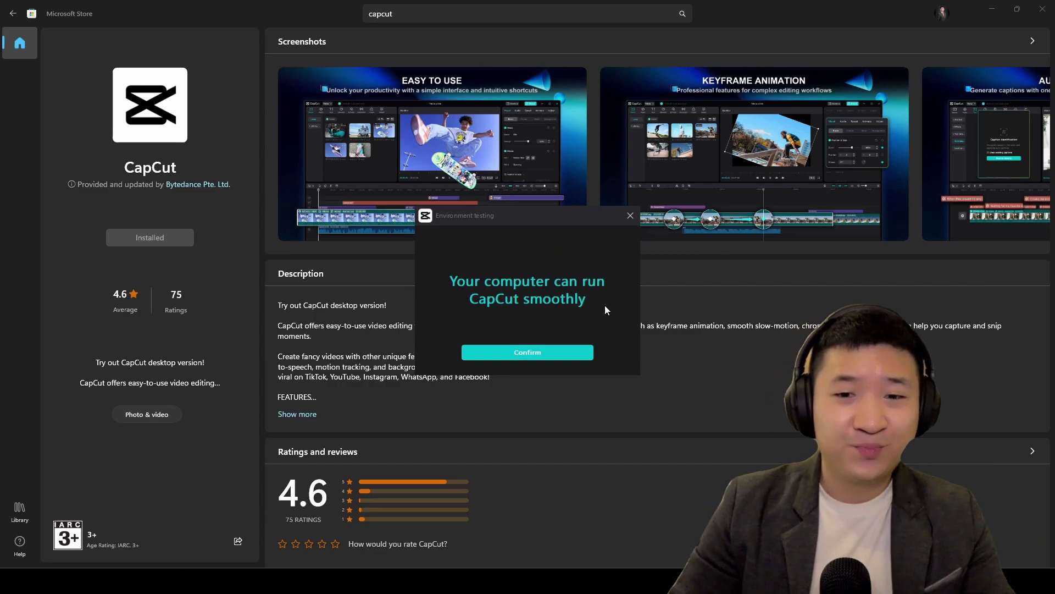
pyautogui.moveTo(557, 216); pyautogui.dragTo(585, 225)
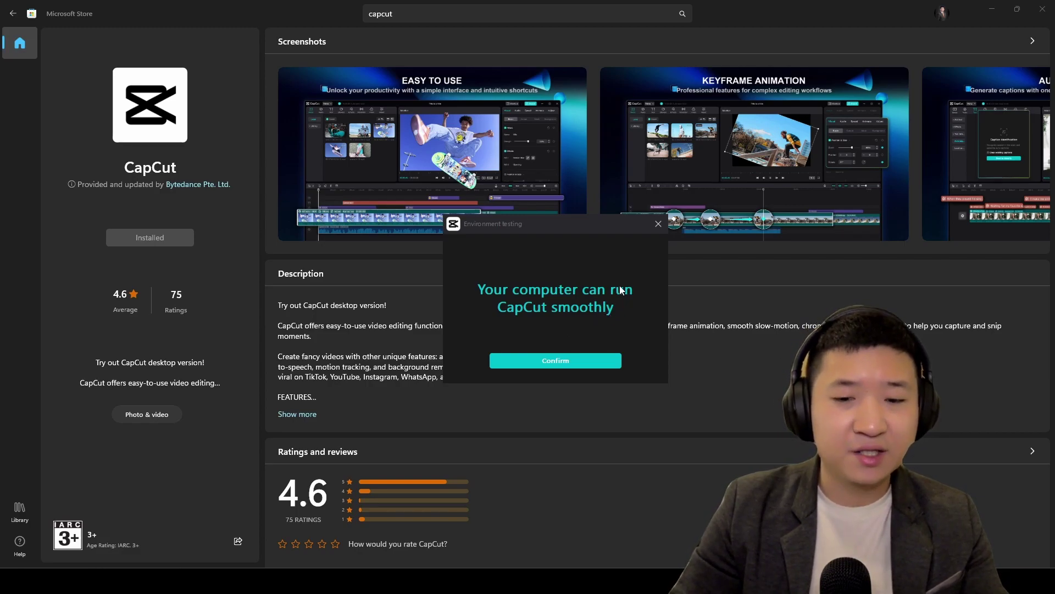
pyautogui.click(531, 363)
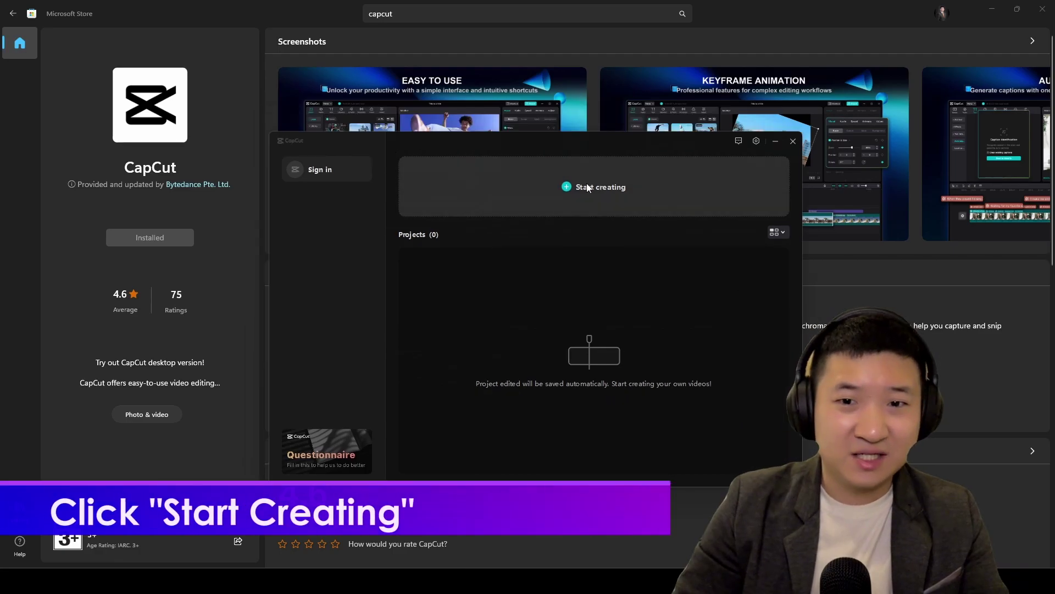
# Start a new project, dismiss the free layer tip, and bring up the Import dialog with Ctrl+I.
pyautogui.click(586, 186)
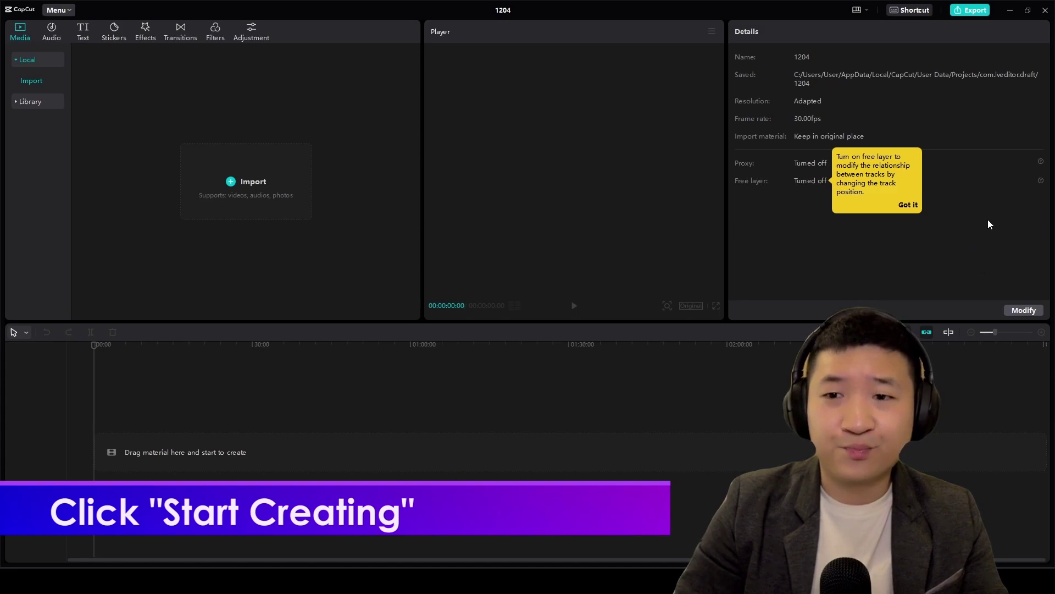
pyautogui.click(909, 203)
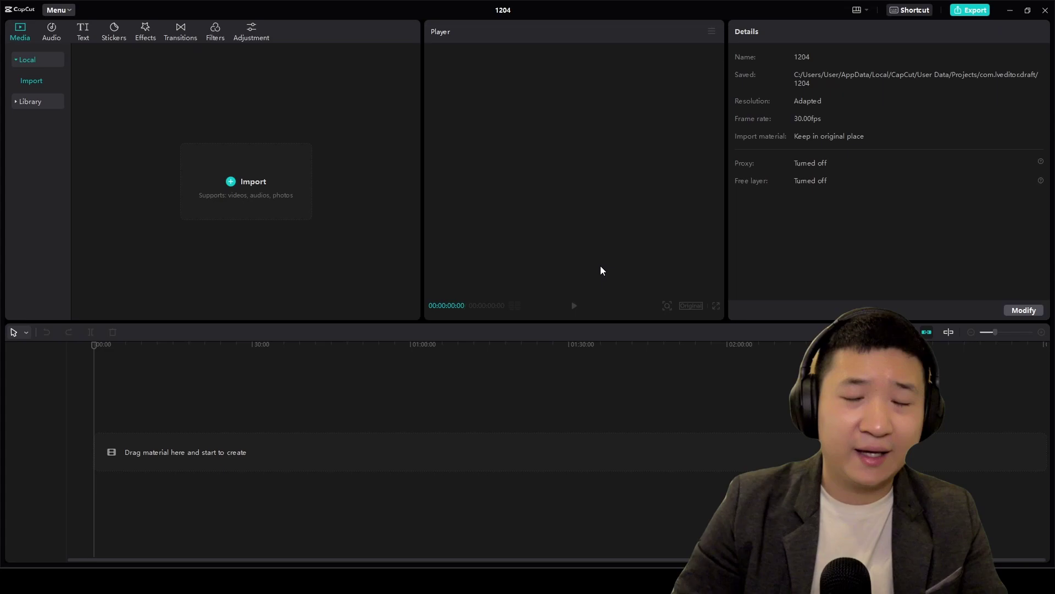
pyautogui.hotkey('ctrl', 'i')
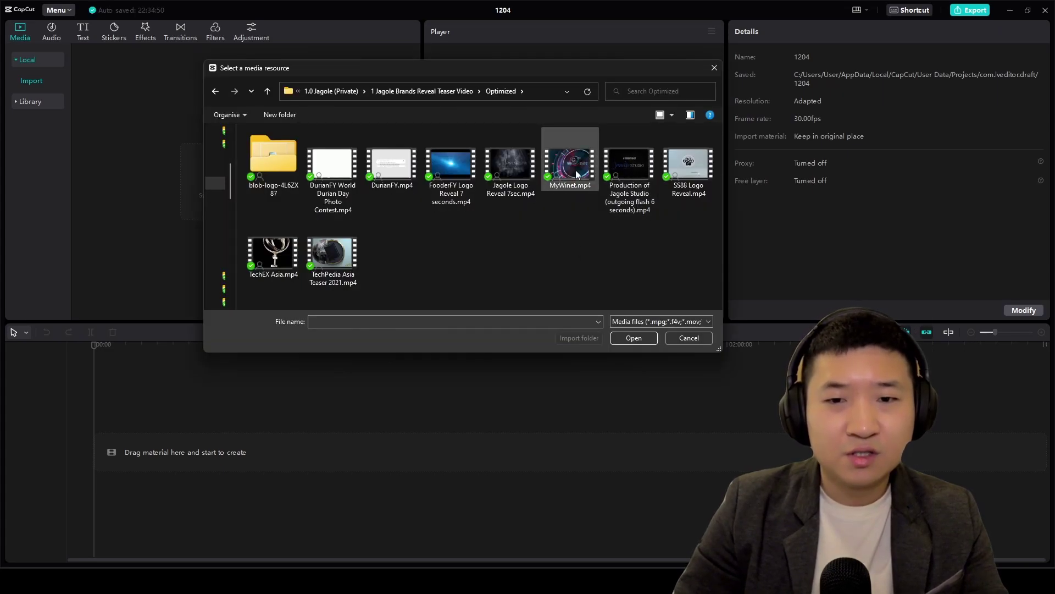
# Import SS88 Logo Reveal.mp4 and place it at the start of the timeline.
pyautogui.doubleClick(694, 163)
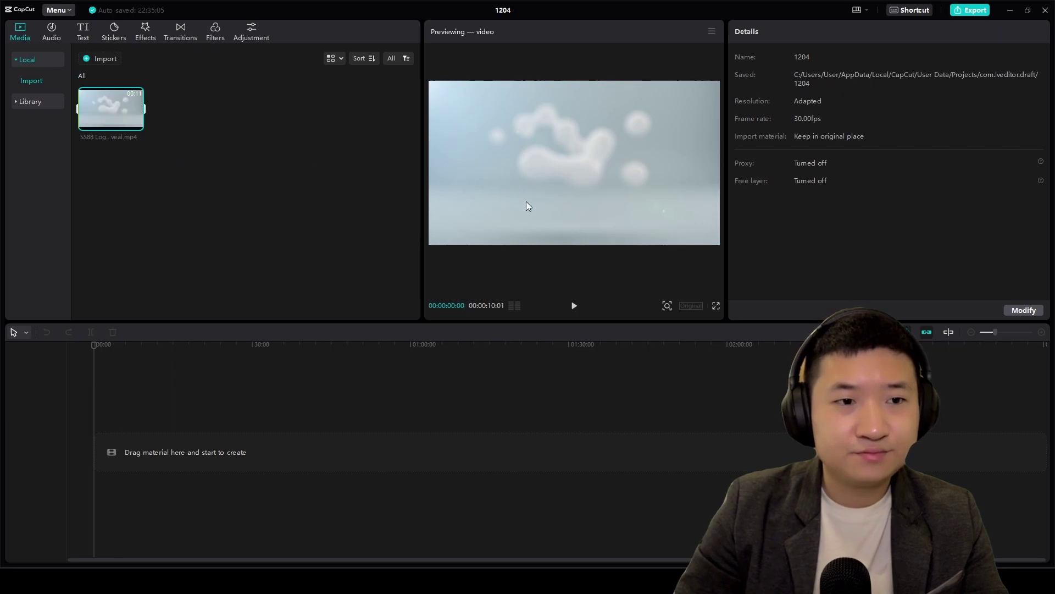
pyautogui.moveTo(93, 108); pyautogui.dragTo(161, 133)
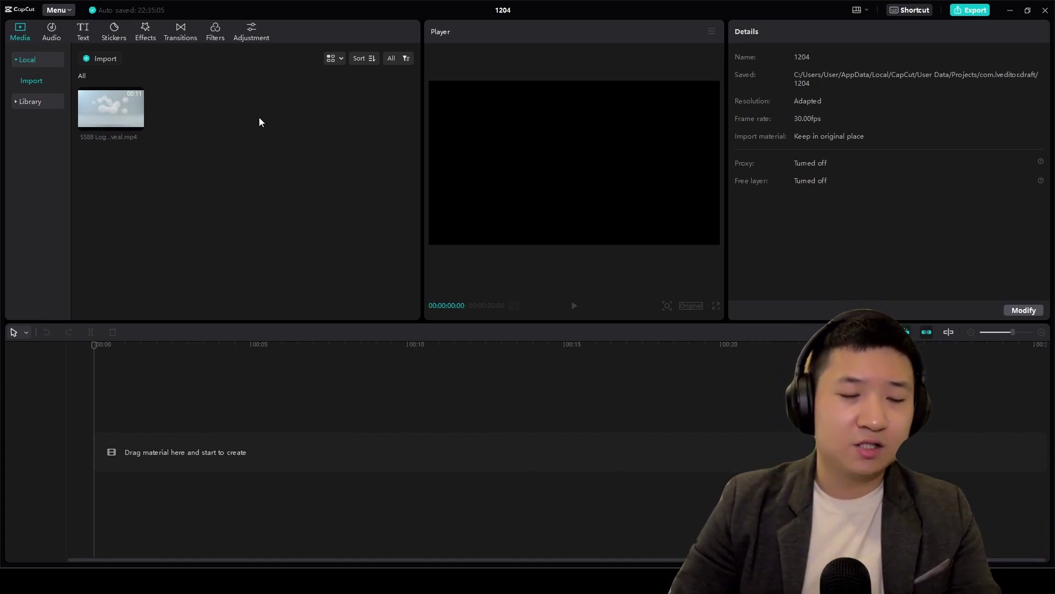
pyautogui.moveTo(99, 124); pyautogui.dragTo(259, 453)
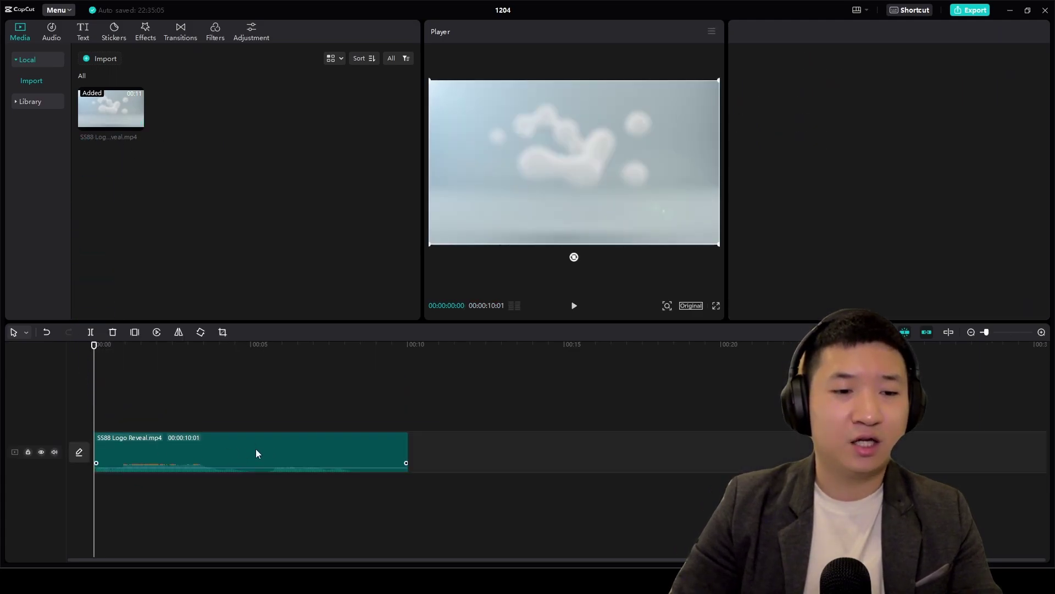
pyautogui.click(112, 331)
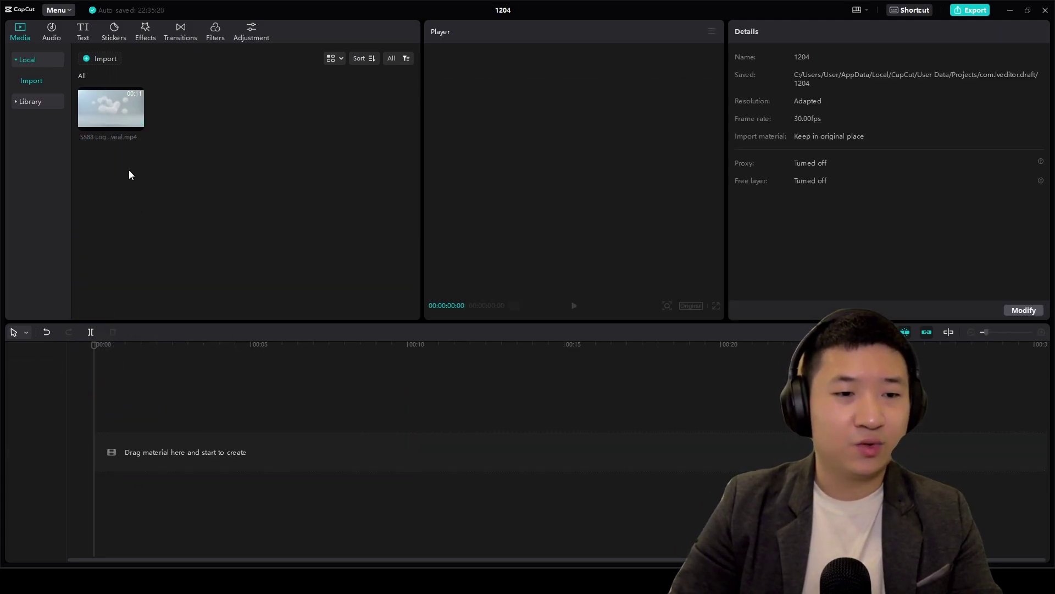
pyautogui.moveTo(137, 168); pyautogui.dragTo(131, 445)
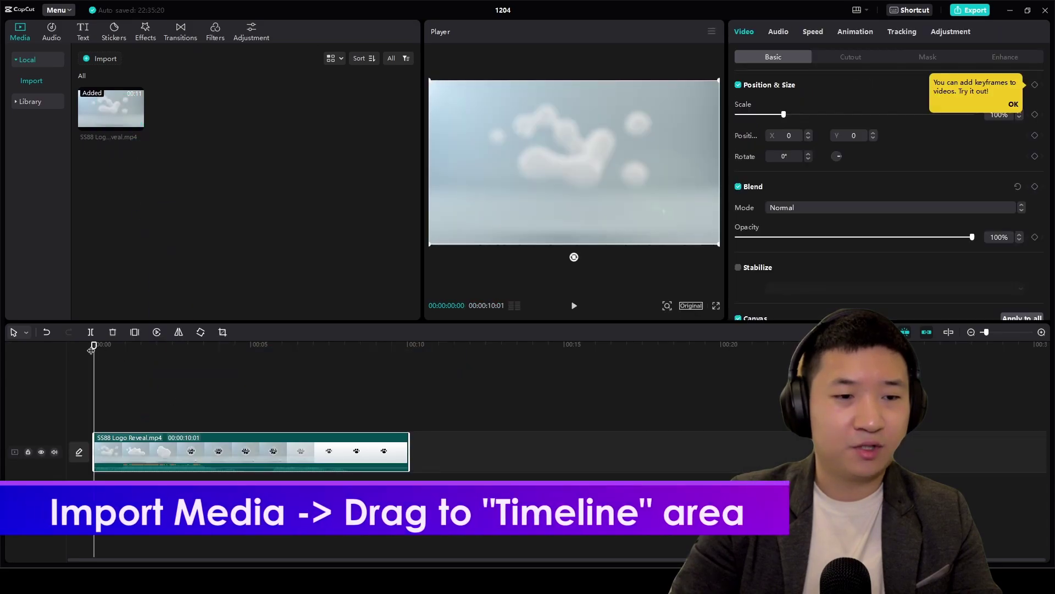
# Scrub through the clip and zoom the timeline in to preview its frames.
pyautogui.moveTo(92, 350); pyautogui.dragTo(136, 374)
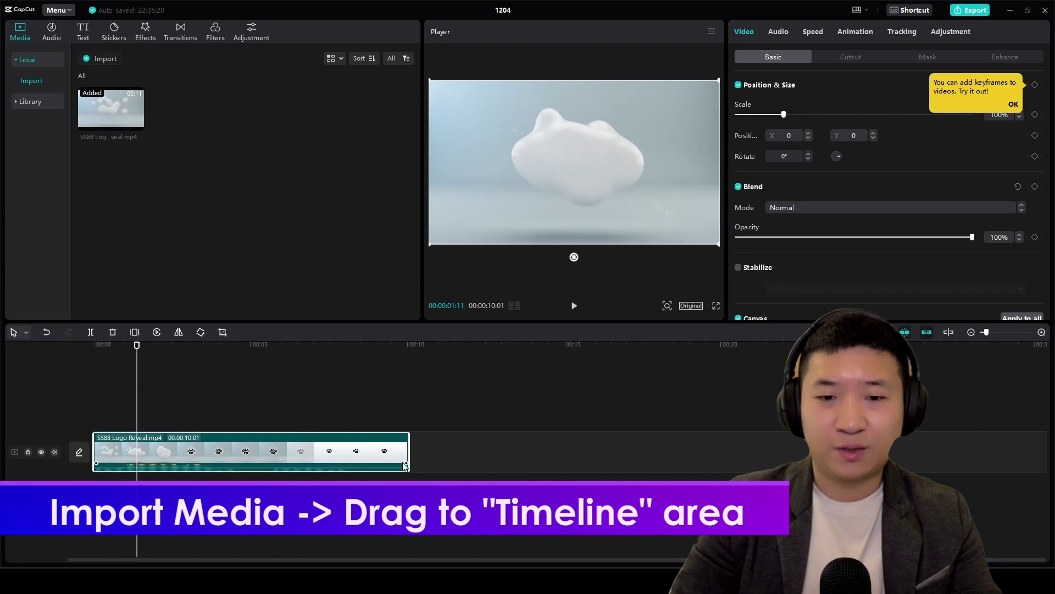
pyautogui.moveTo(988, 332); pyautogui.dragTo(1002, 335)
pyautogui.click(142, 347)
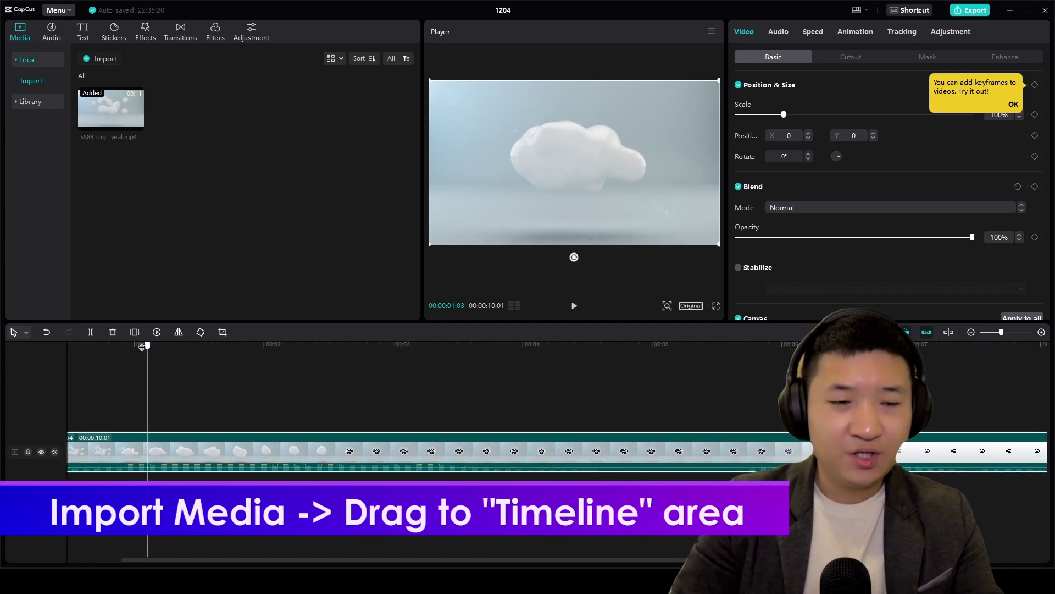
pyautogui.moveTo(142, 347); pyautogui.dragTo(197, 346)
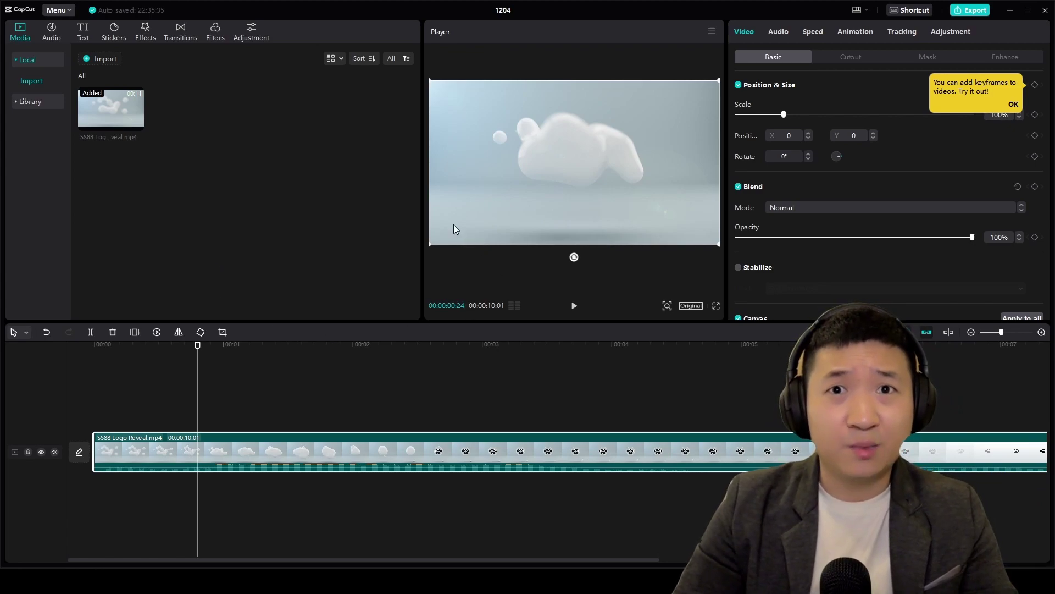
# Browse the built-in music library in the Audio tab.
pyautogui.click(61, 30)
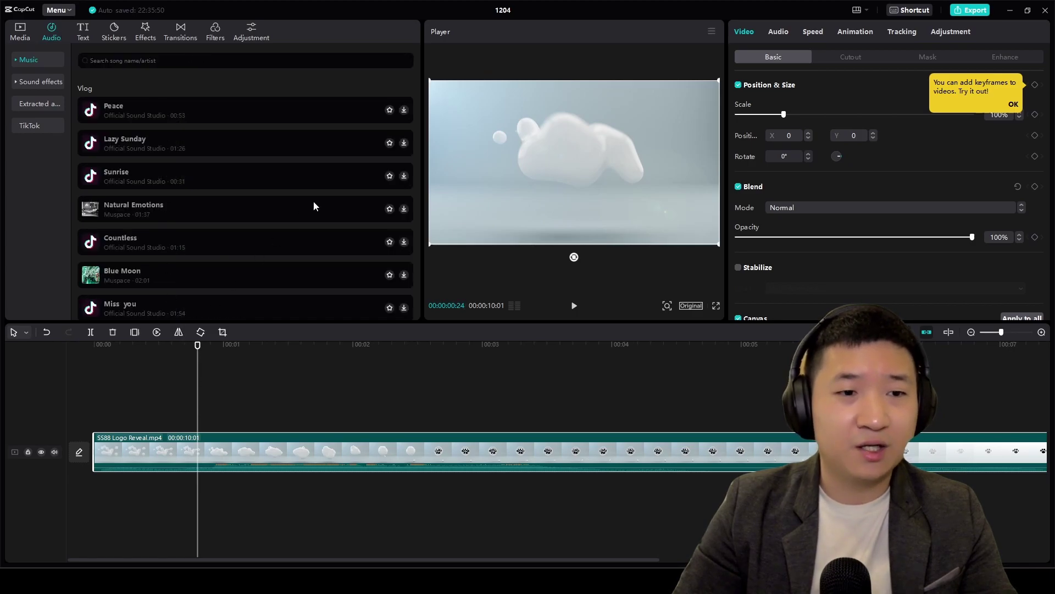
pyautogui.scroll(-10, 313, 206)
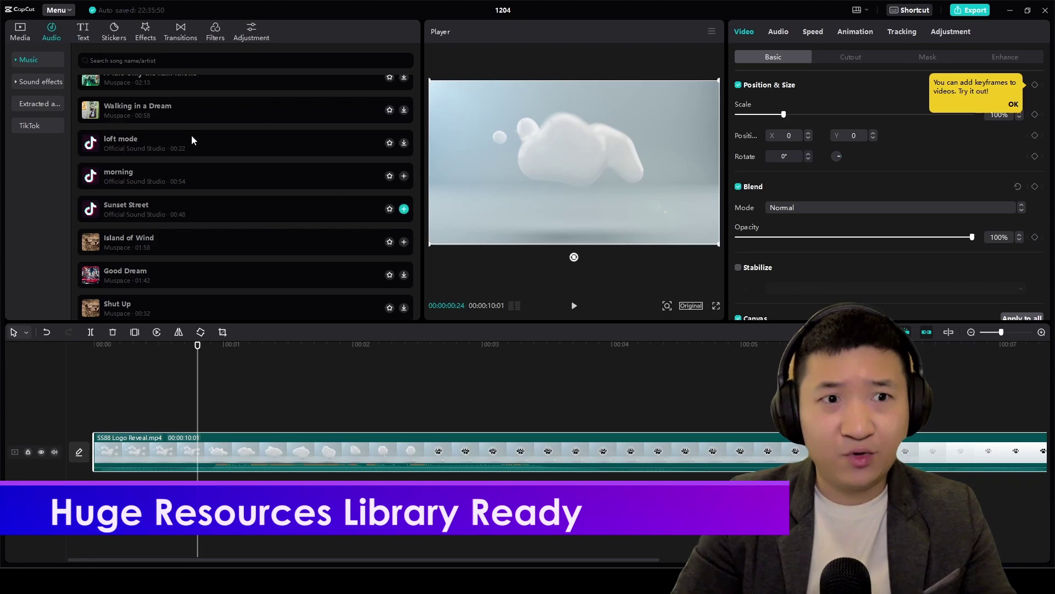
pyautogui.scroll(-5, 189, 200)
pyautogui.scroll(-5, 193, 197)
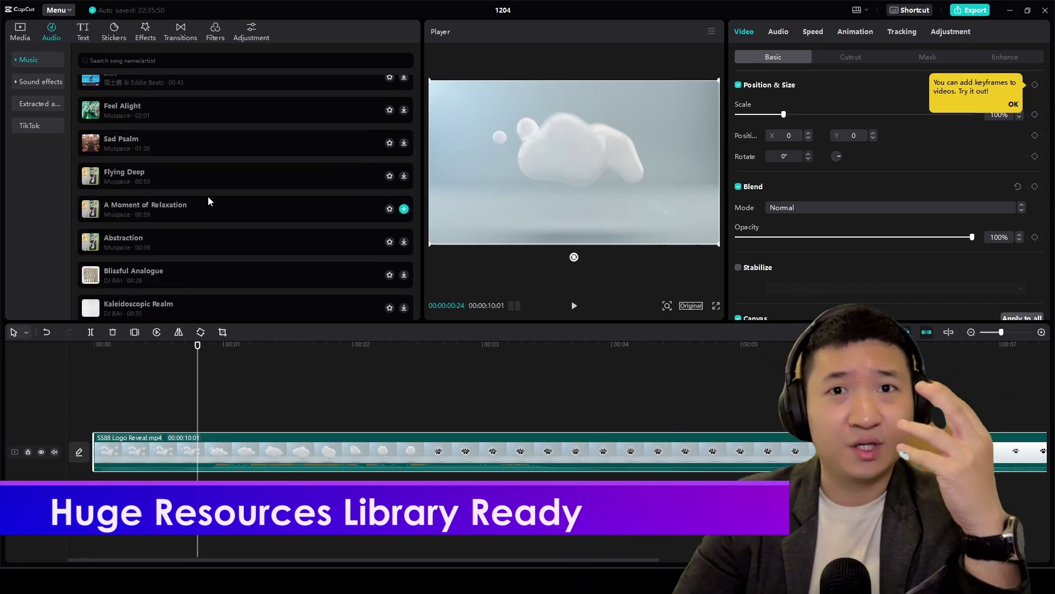
# Drag the orange hearts sticker onto a track above the clip and preview it.
pyautogui.click(115, 36)
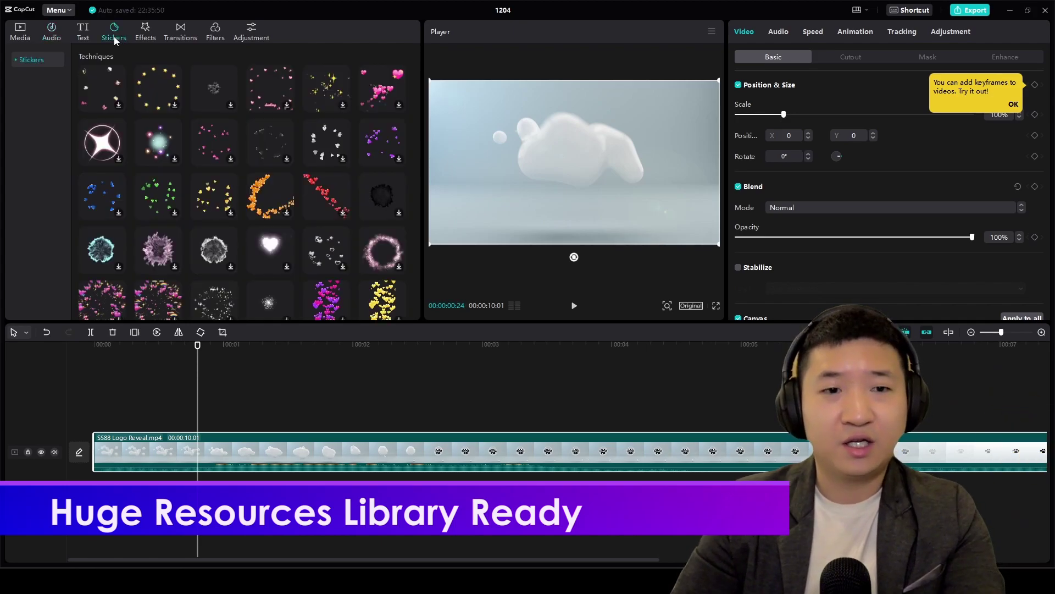
pyautogui.scroll(-5, 278, 209)
pyautogui.scroll(-5, 211, 190)
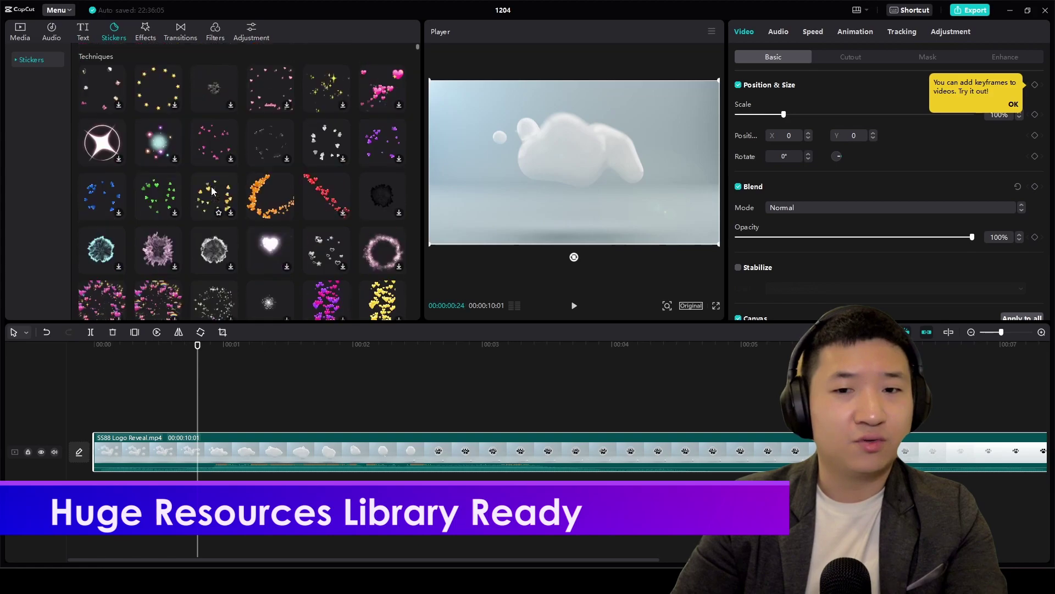
pyautogui.moveTo(267, 192); pyautogui.dragTo(164, 450)
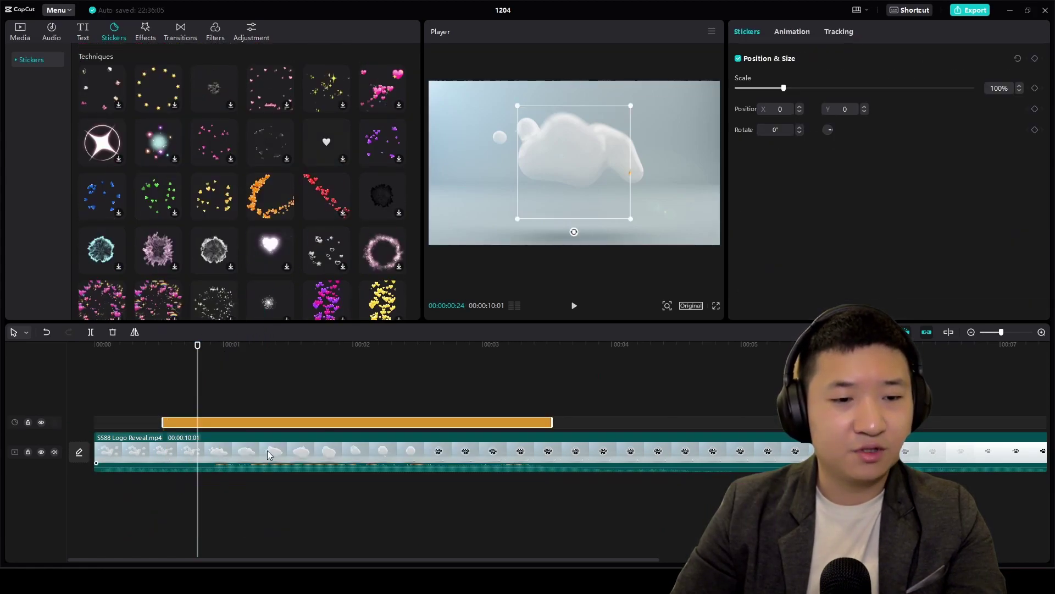
pyautogui.moveTo(197, 360); pyautogui.dragTo(232, 363)
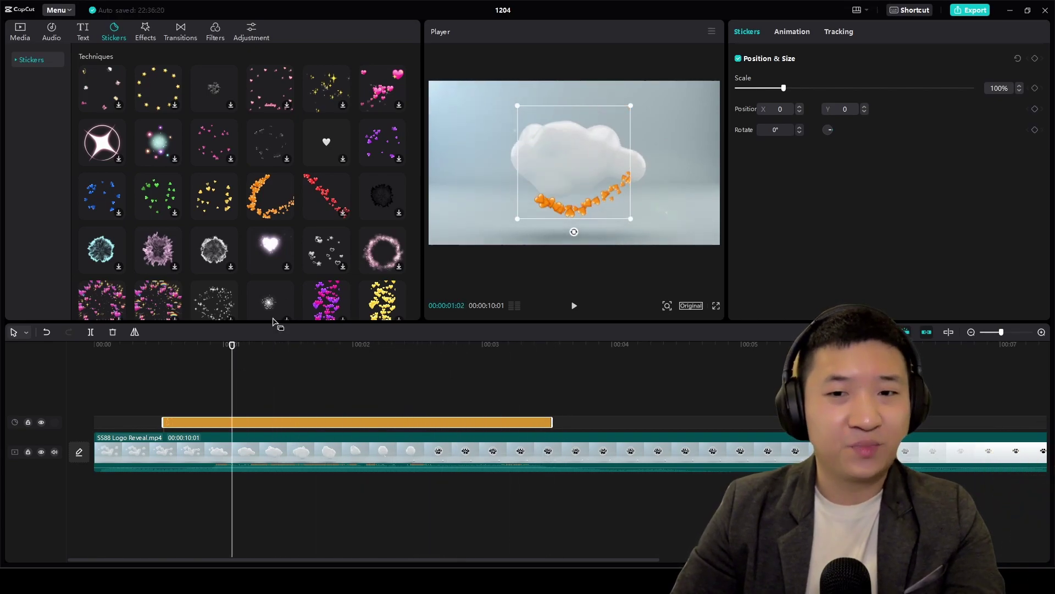
# Preview the Camera Shake effect and undo adding the sticker.
pyautogui.click(156, 28)
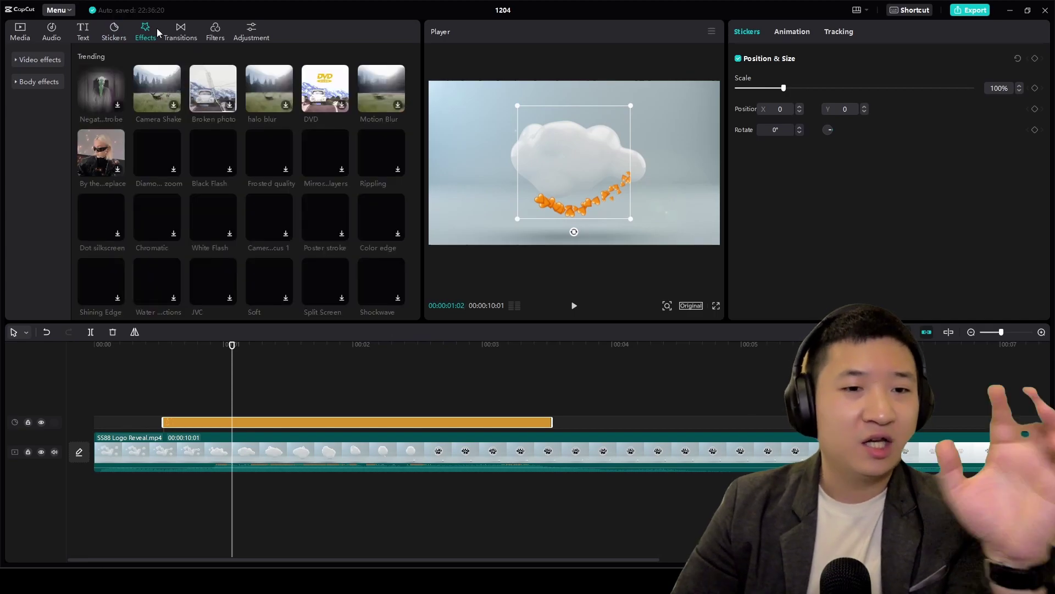
pyautogui.click(154, 90)
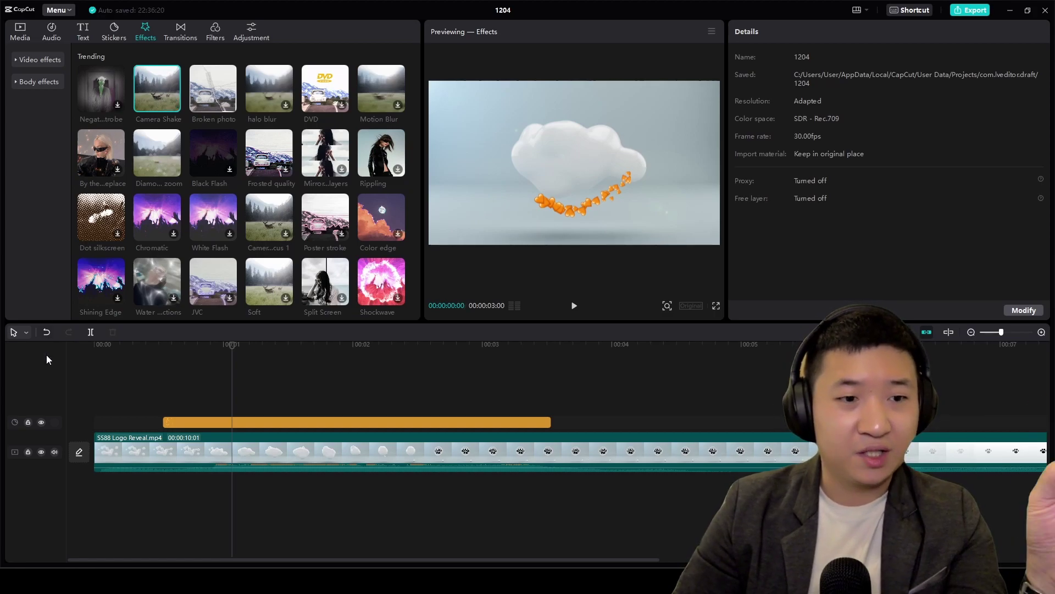
pyautogui.click(43, 333)
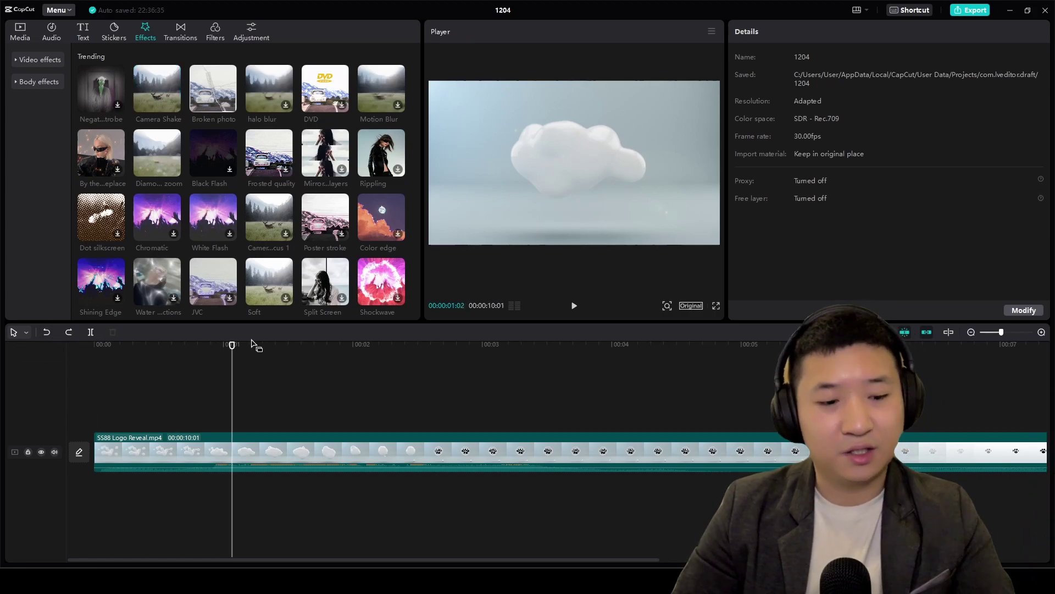
pyautogui.press('super')
pyautogui.click(649, 277)
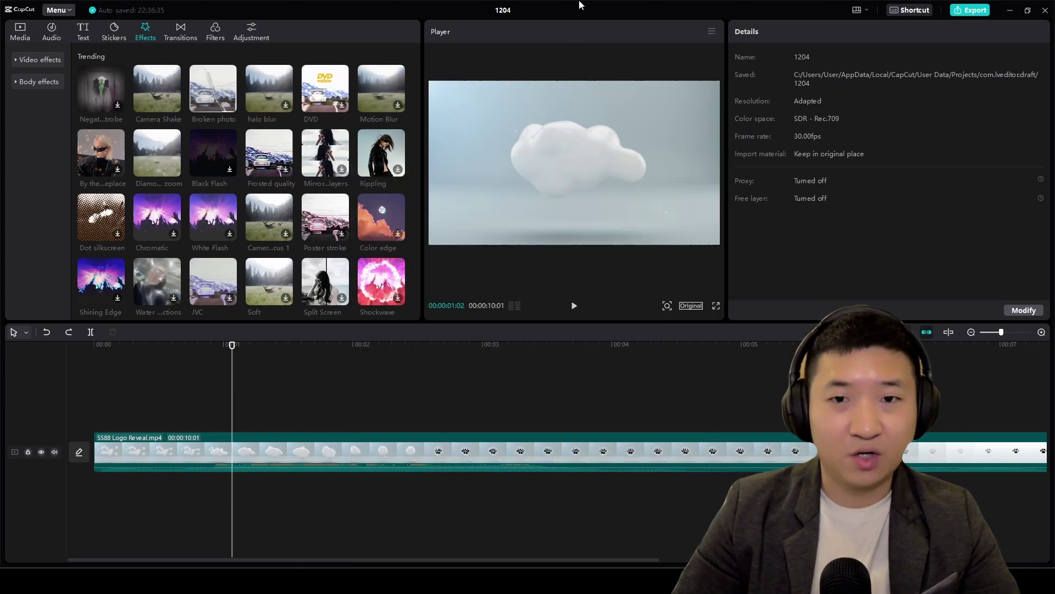
pyautogui.click(149, 26)
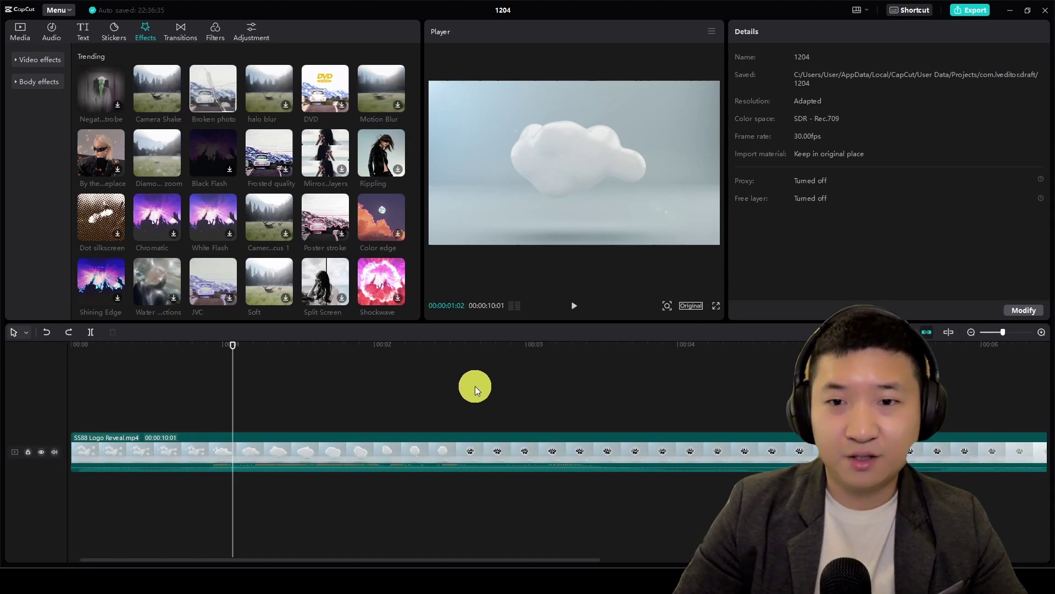
# Download the Poster stroke effect, restore the sticker, then delete it from the timeline.
pyautogui.click(308, 220)
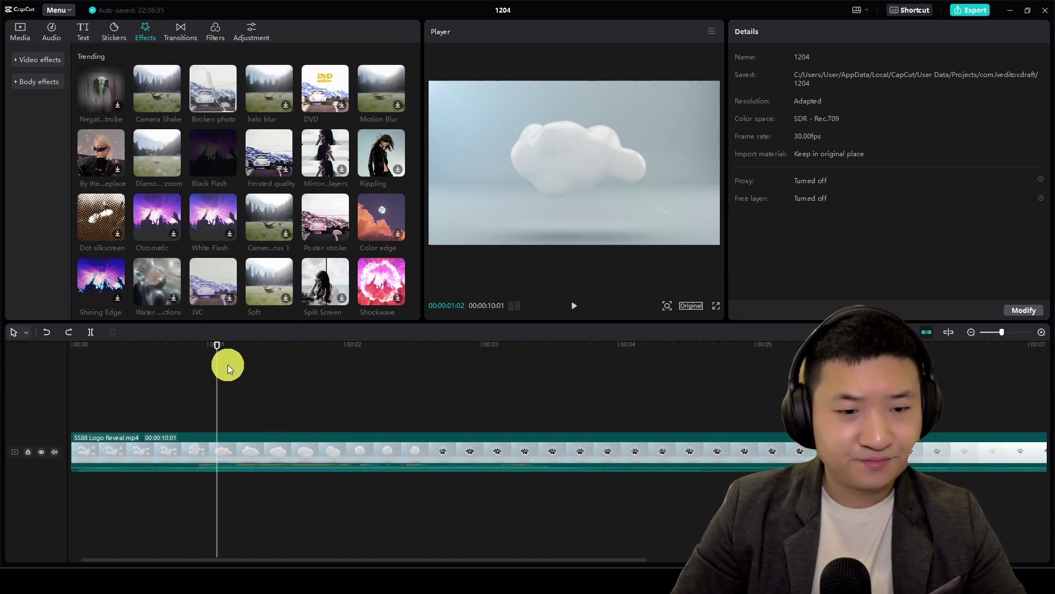
pyautogui.moveTo(224, 346); pyautogui.dragTo(220, 368)
pyautogui.click(66, 334)
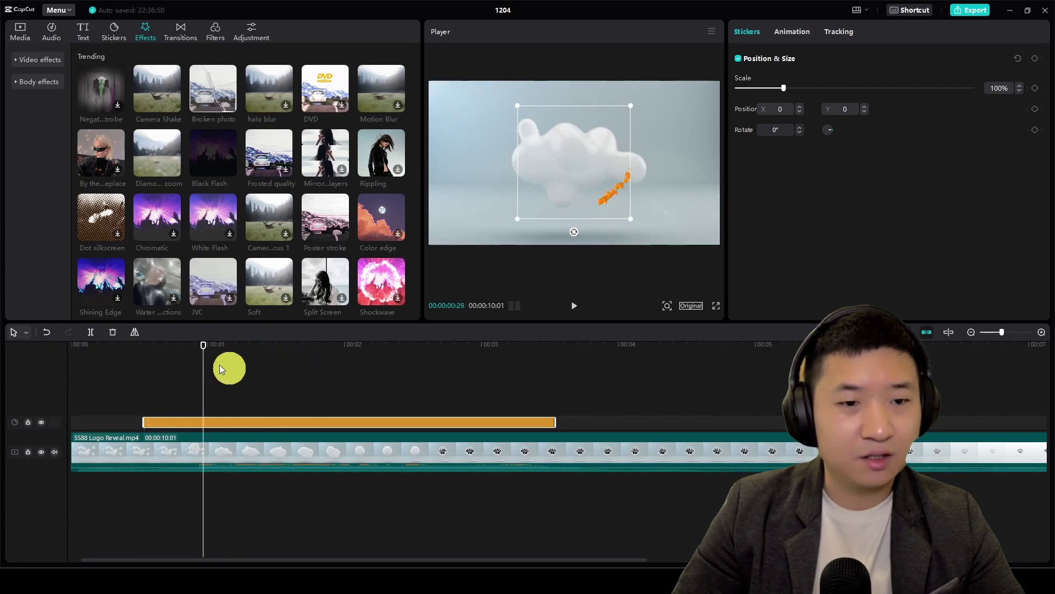
pyautogui.rightClick(317, 422)
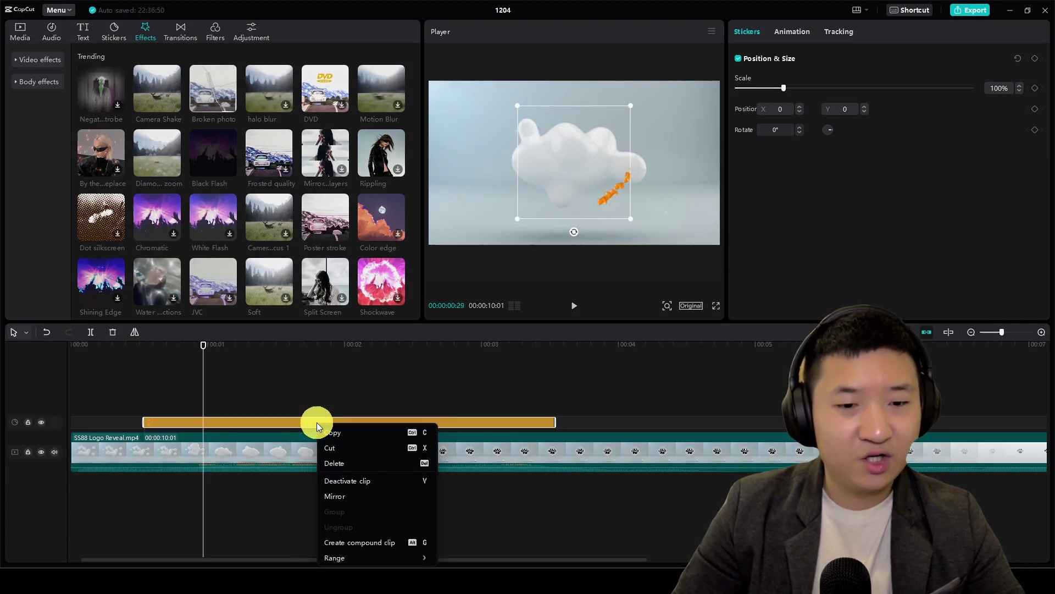
pyautogui.click(392, 465)
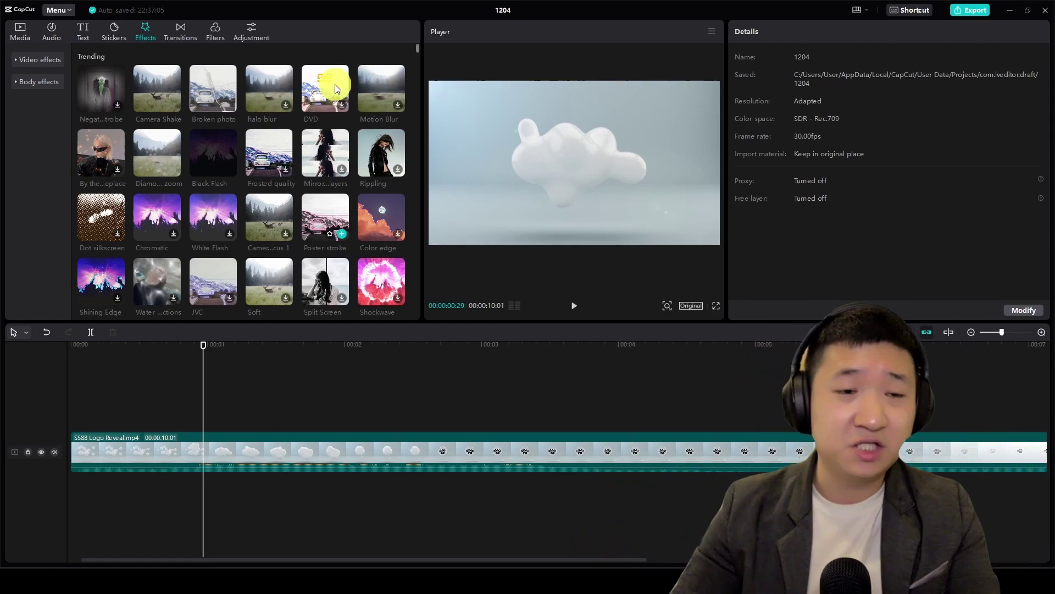
# Browse the Transitions and Filters libraries, ending on the Adjustment library's Custom adjustment.
pyautogui.click(191, 33)
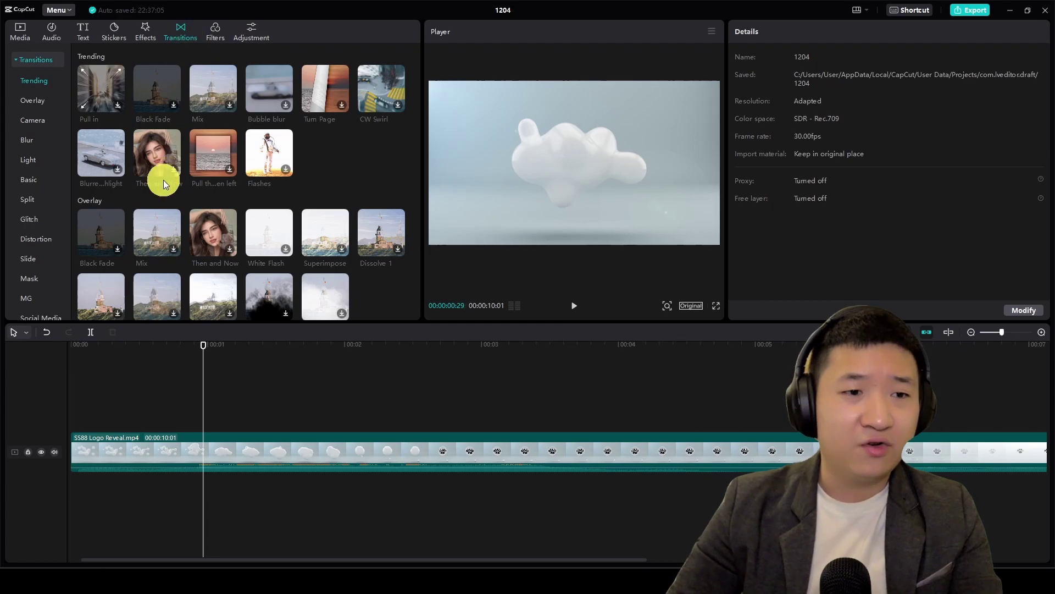
pyautogui.scroll(-10, 170, 179)
pyautogui.scroll(-3, 169, 180)
pyautogui.click(215, 33)
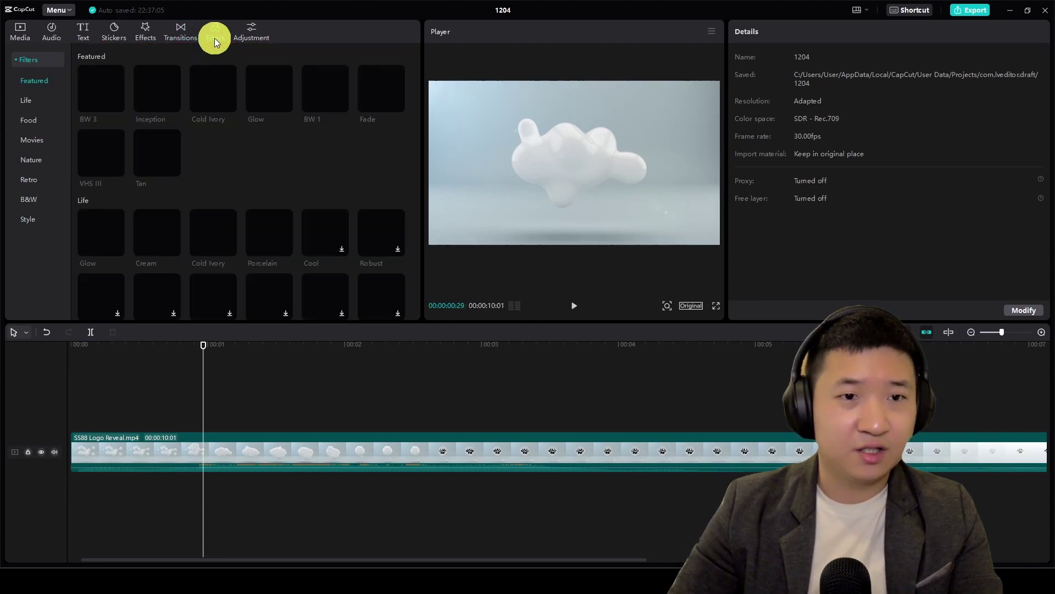
pyautogui.click(243, 32)
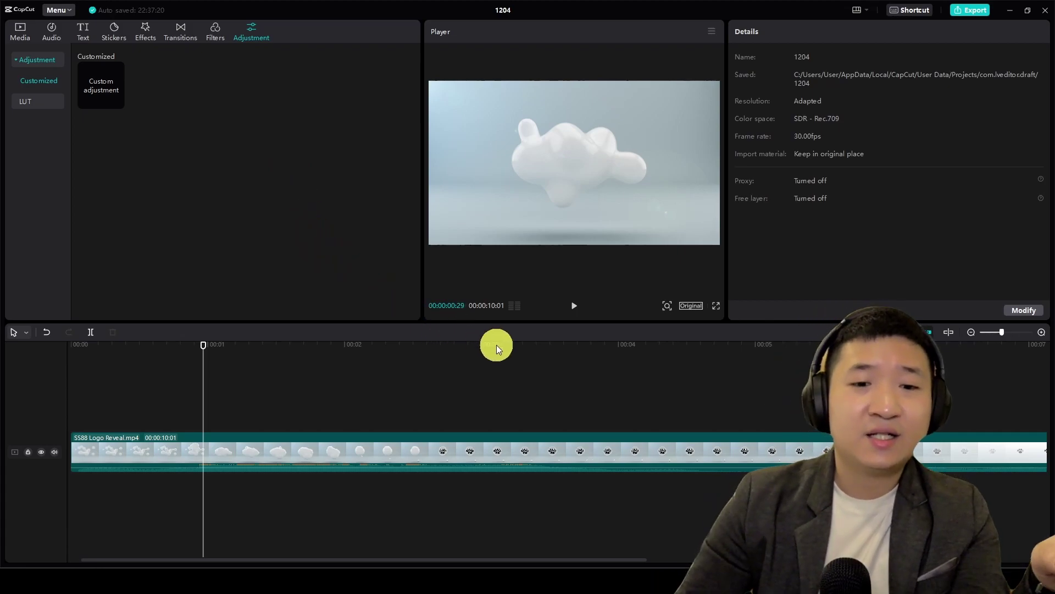
# Move the playhead to about 00:00:03:04, where the SS88 paw logo is fully revealed.
pyautogui.moveTo(496, 347)
pyautogui.mouseDown()
pyautogui.moveTo(583, 344)
pyautogui.moveTo(498, 355)
pyautogui.mouseUp()
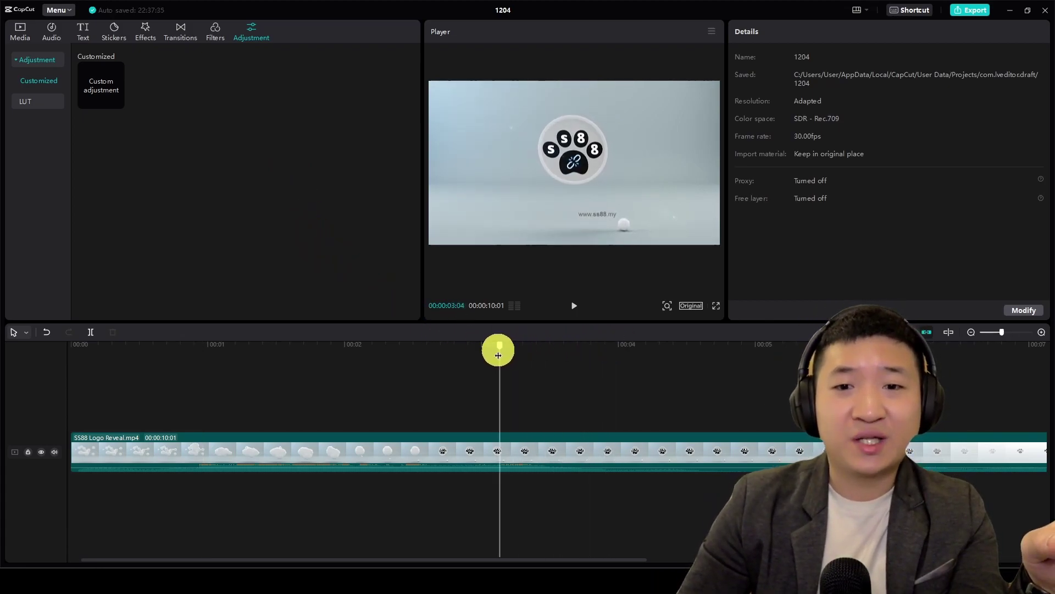